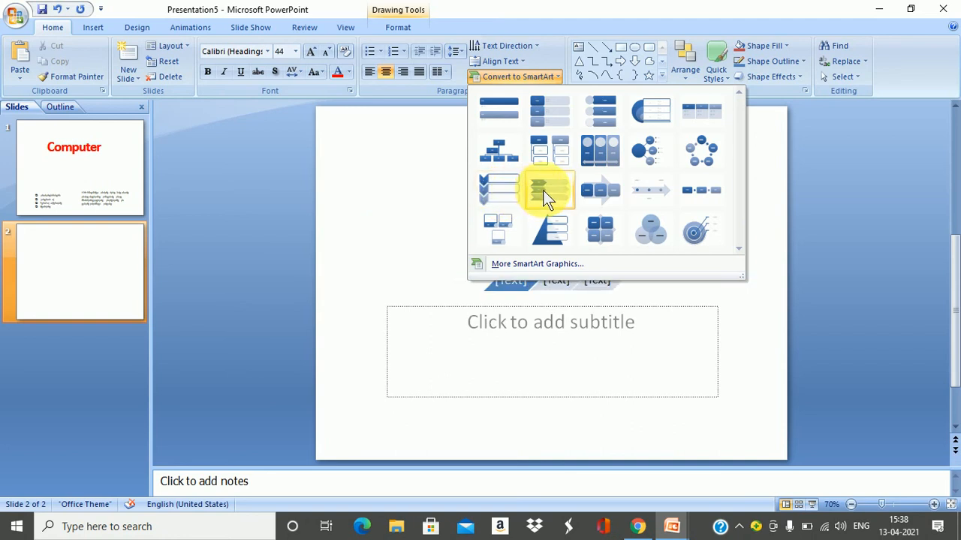
Convert the title placeholder on slide 2 to a Chevron List SmartArt graphic and label its first main chevron DCA.
click(546, 191)
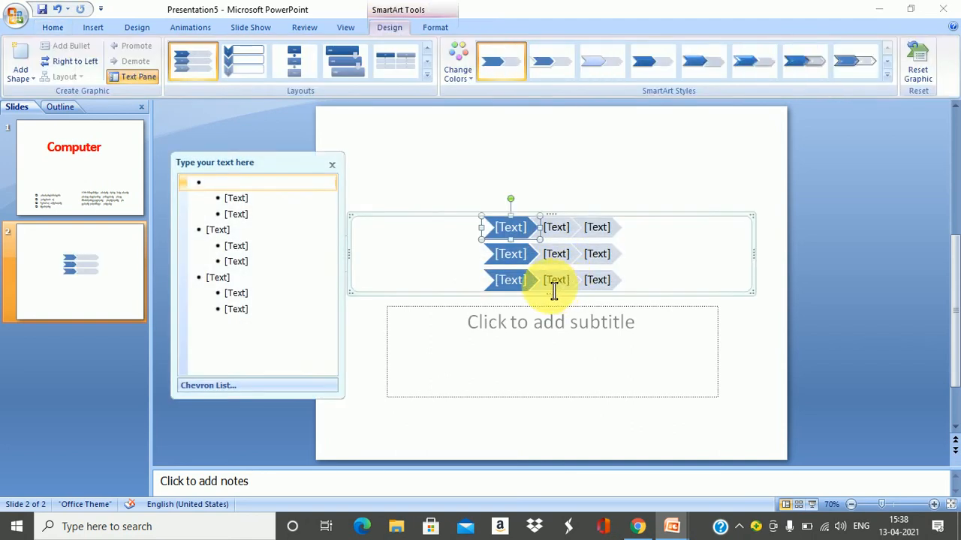
click(529, 240)
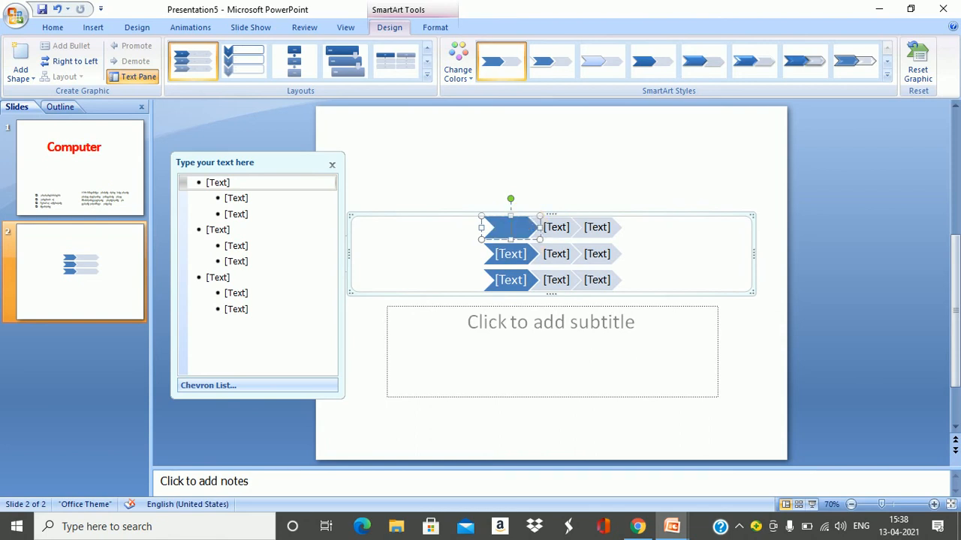
text(DCA)
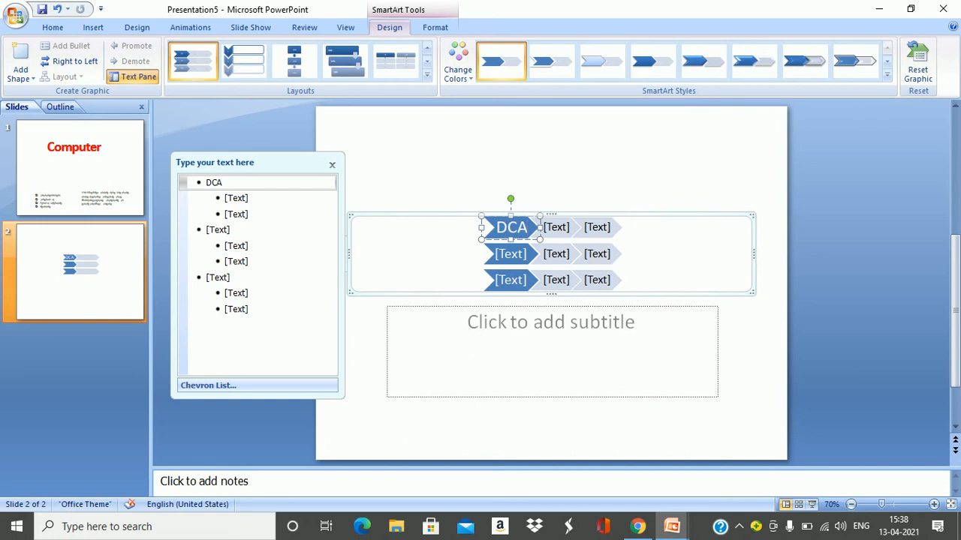
Fill the two sub-chevrons of the DCA row with "Computer Fundament" and "M.S.Office".
click(569, 238)
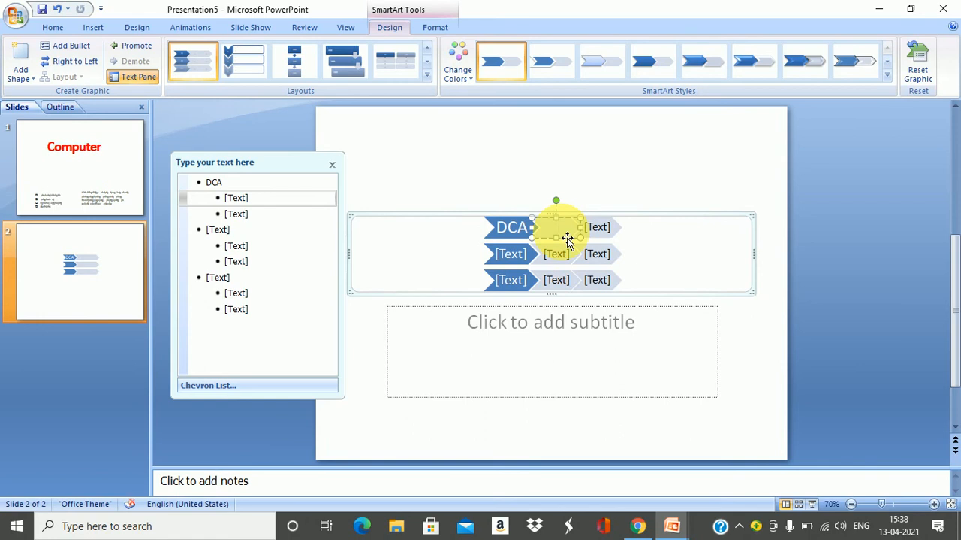
text(Co)
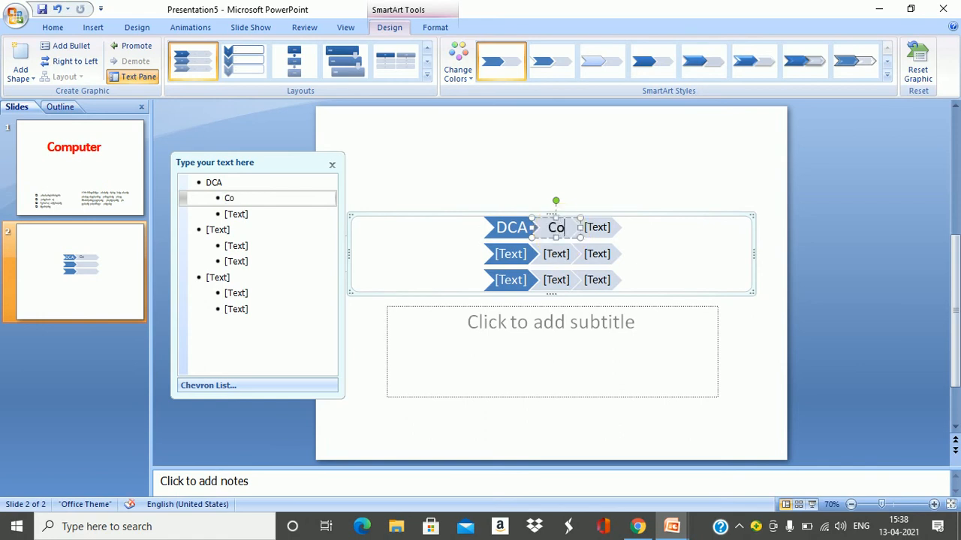
text(mputer)
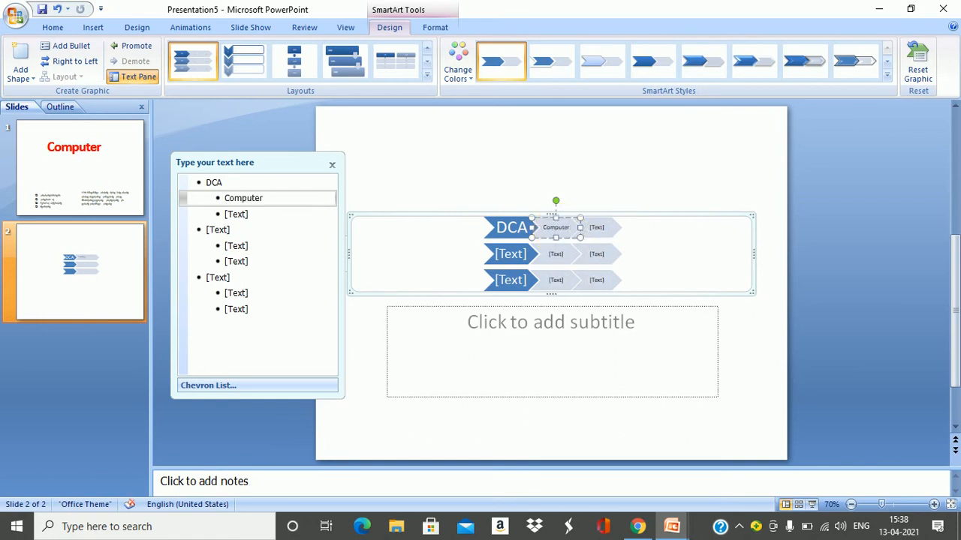
text( Fundament)
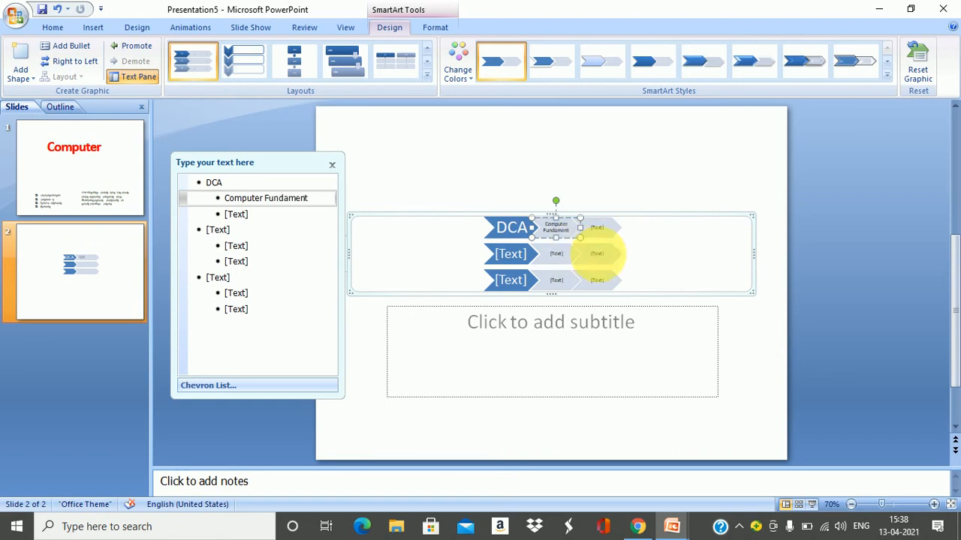
click(597, 230)
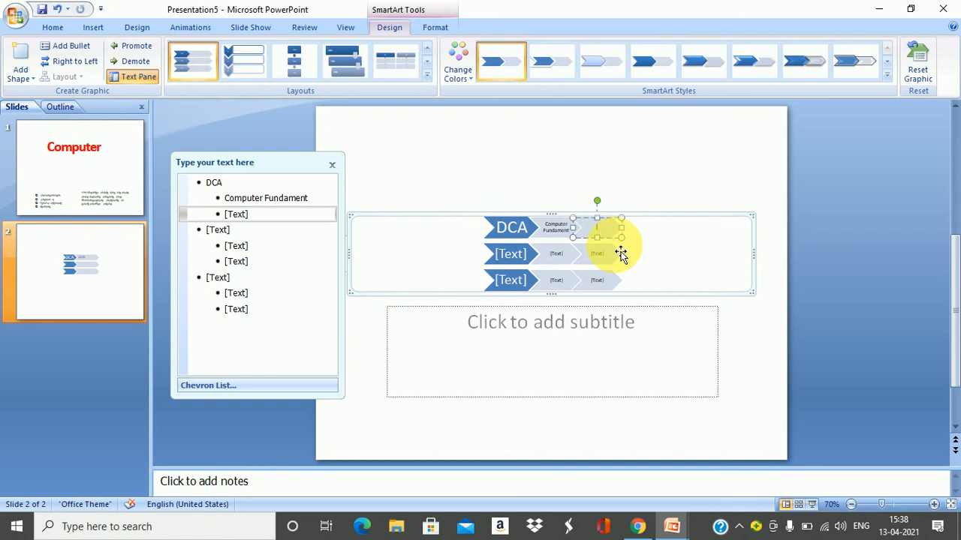
text(M.)
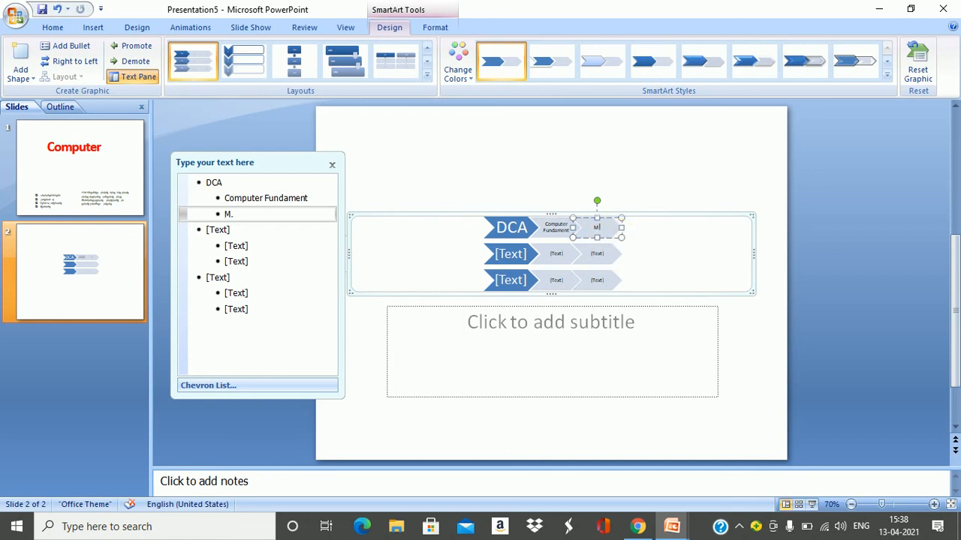
text(S.Office)
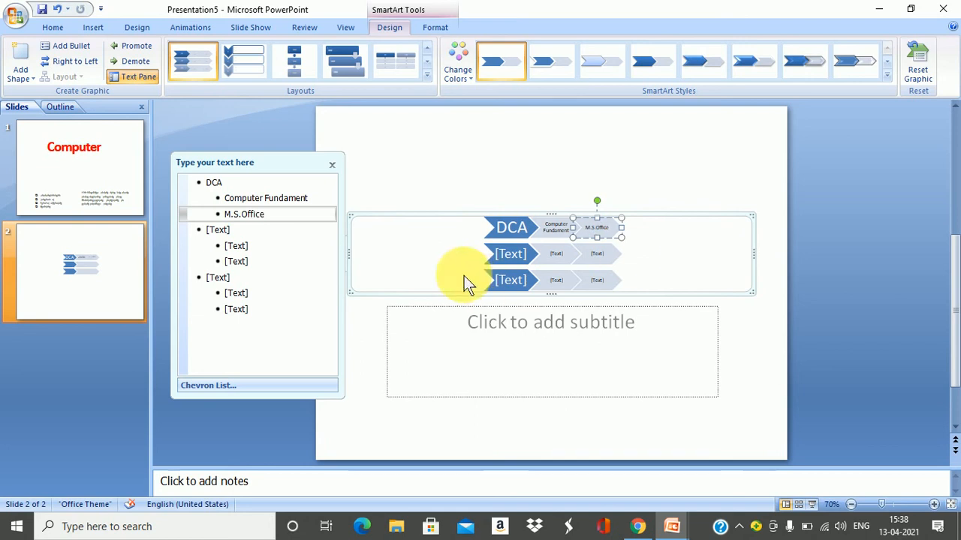
Label the main chevrons of the second and third rows PGDCA and Tally.
click(508, 254)
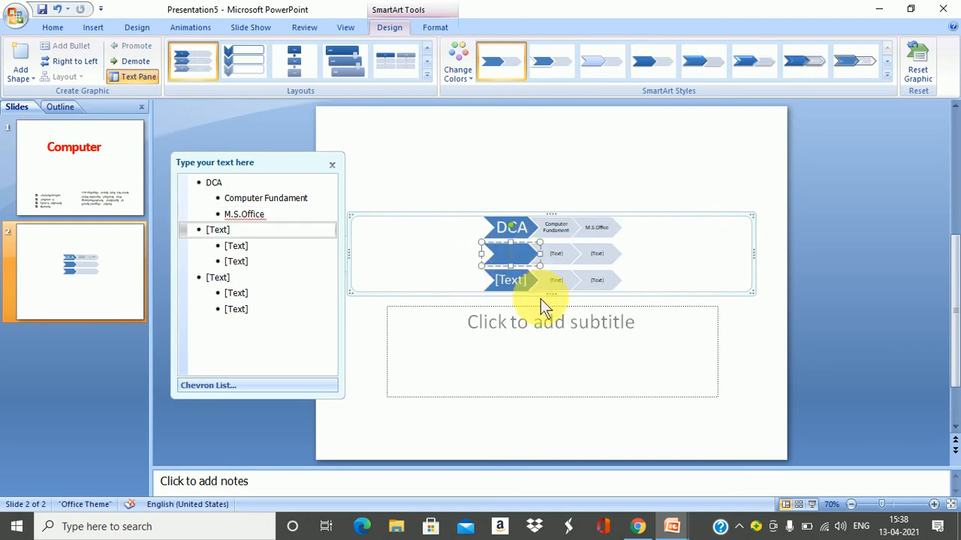
text(PGDCA)
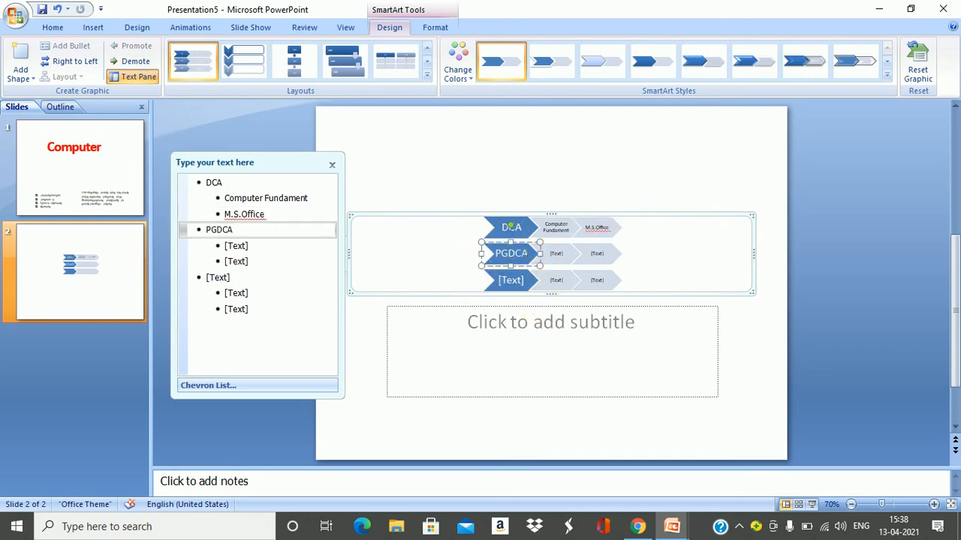
click(525, 292)
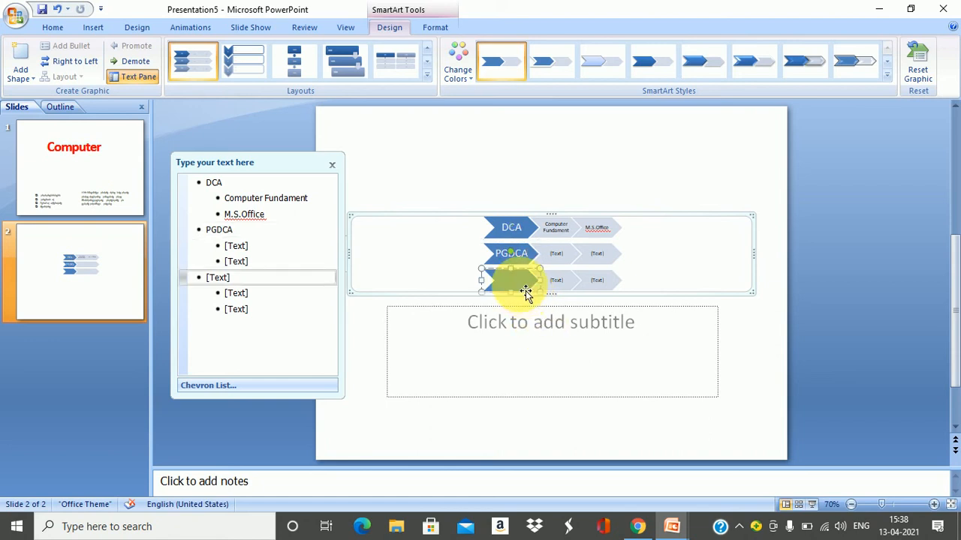
text(Ta)
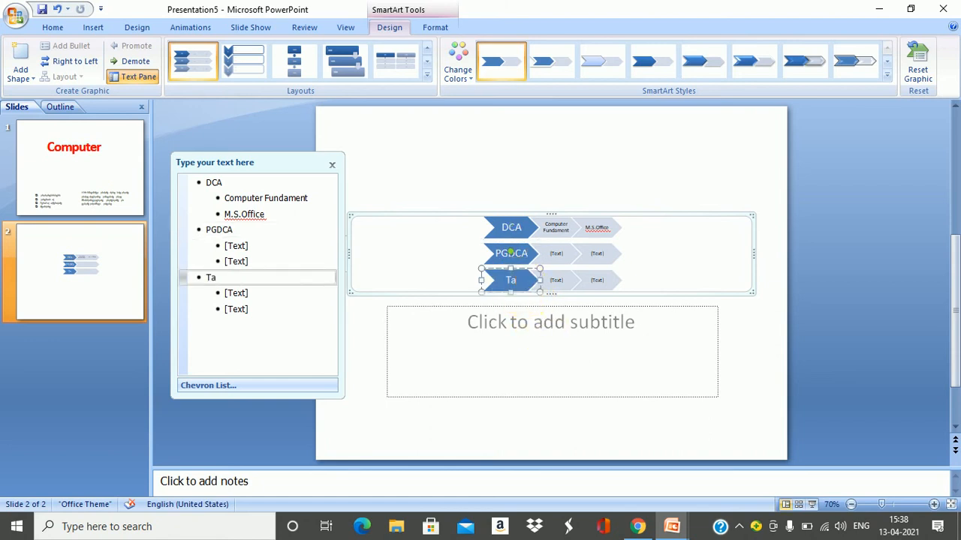
text(lly)
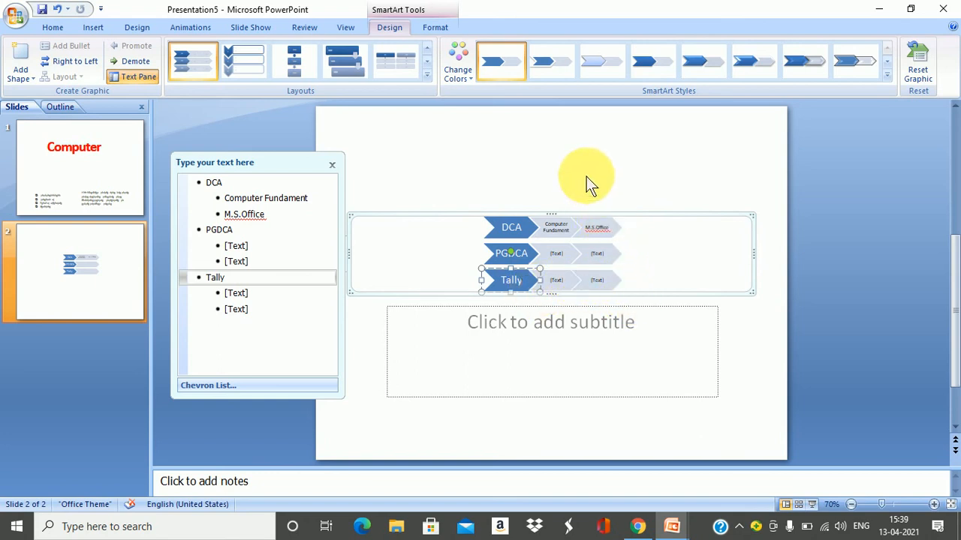
Add four more sub-items after M.S.Office in the DCA row: Djfd, Dfojofj, Sdjodfj and dfjodfj.
click(281, 224)
key(Return)
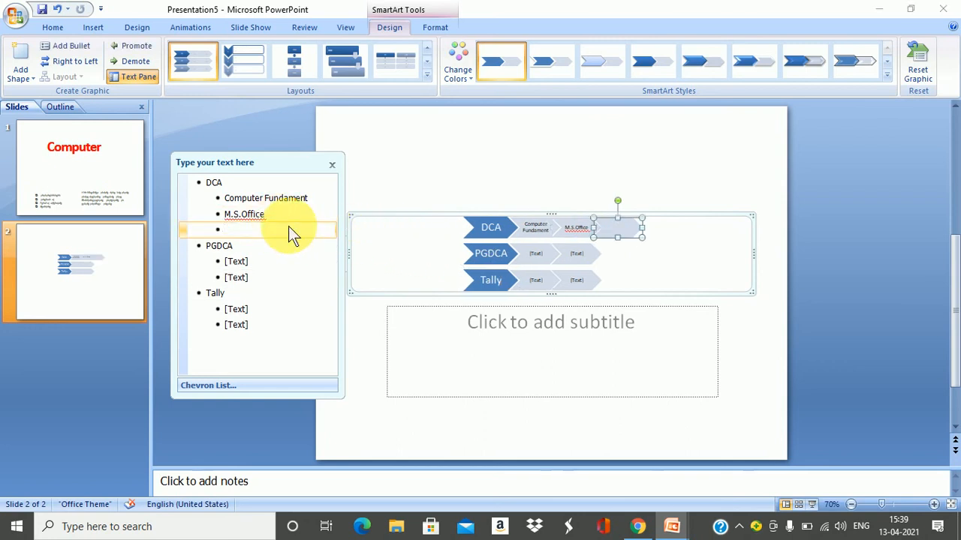
text(Djfd)
key(Return)
text(Dfojofj)
key(Return)
text(sdjodfj)
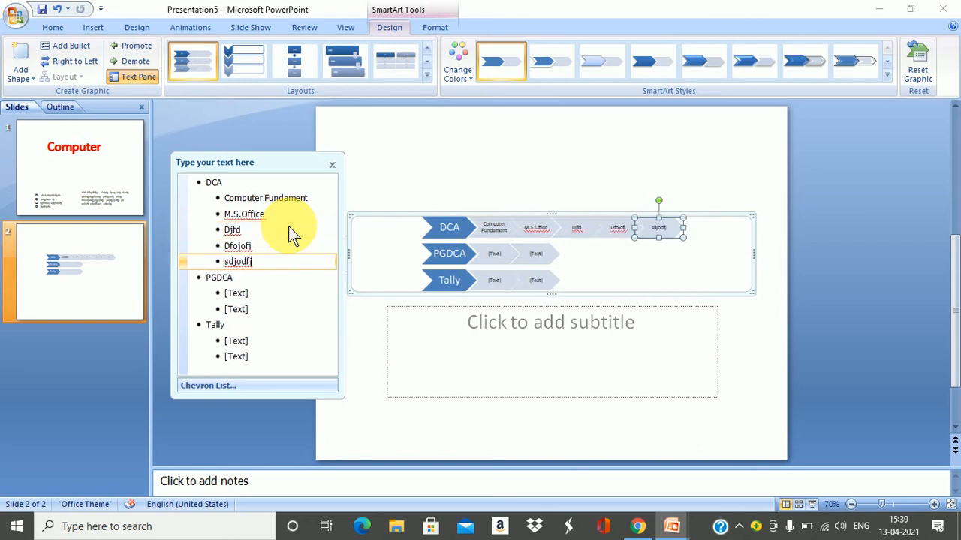
key(Return)
text(dfjodfj)
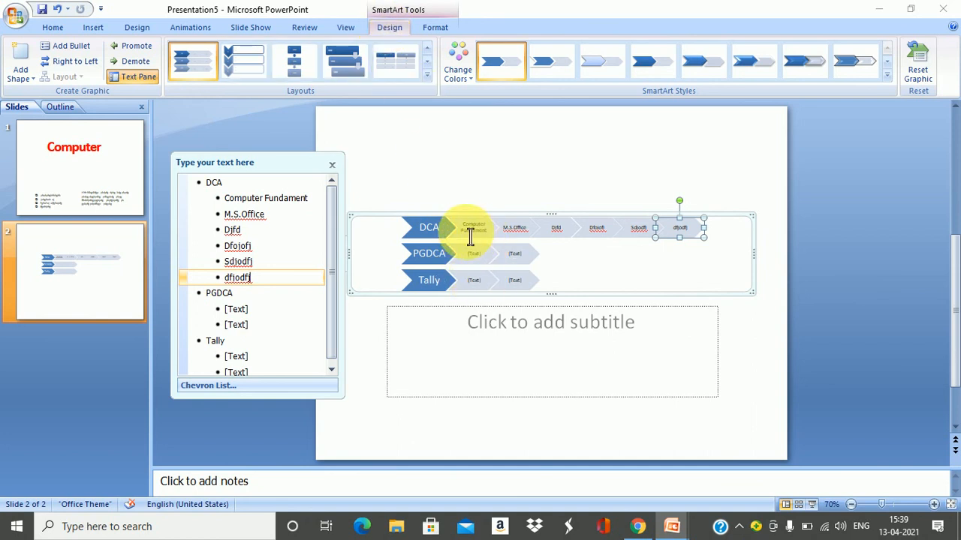
Recolor the whole SmartArt graphic with the second Colorful variation and close its text entry pane.
click(382, 221)
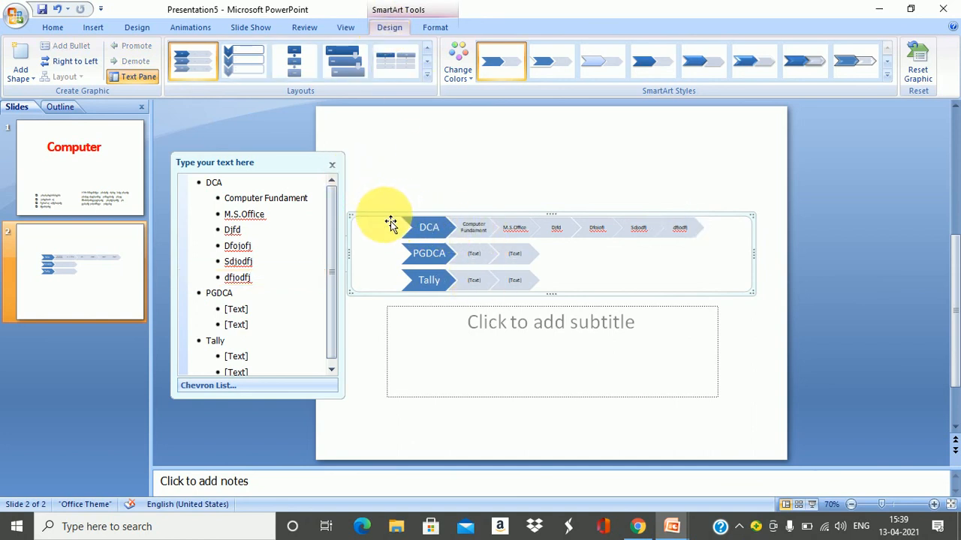
click(456, 75)
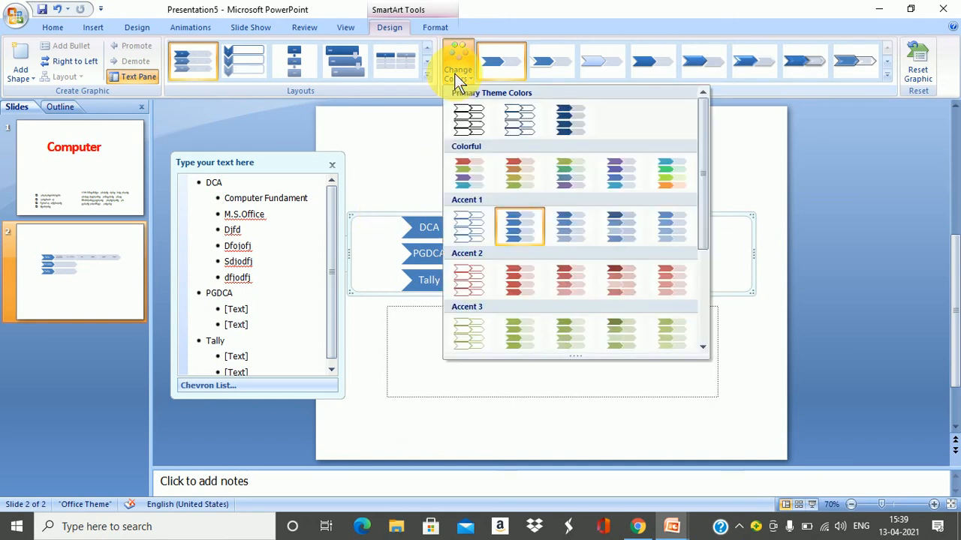
click(516, 175)
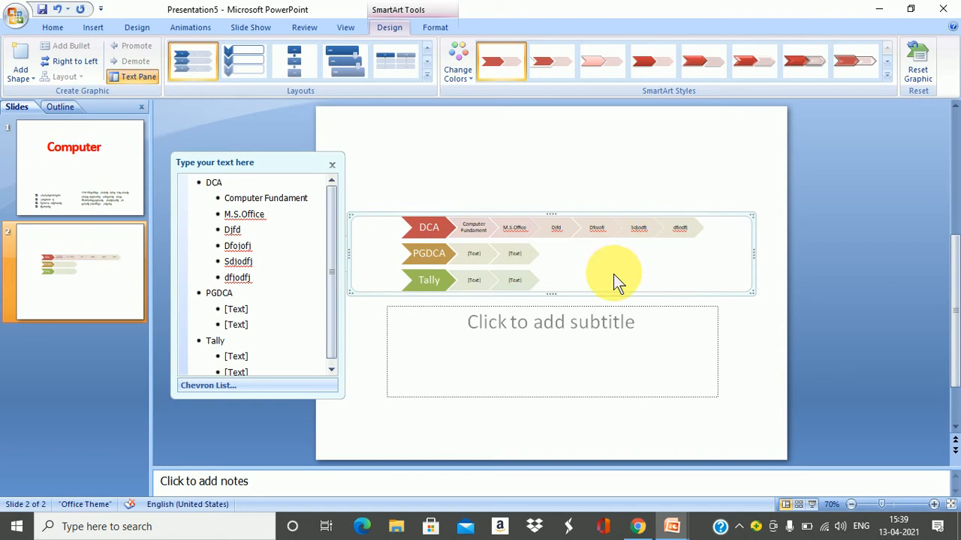
click(331, 164)
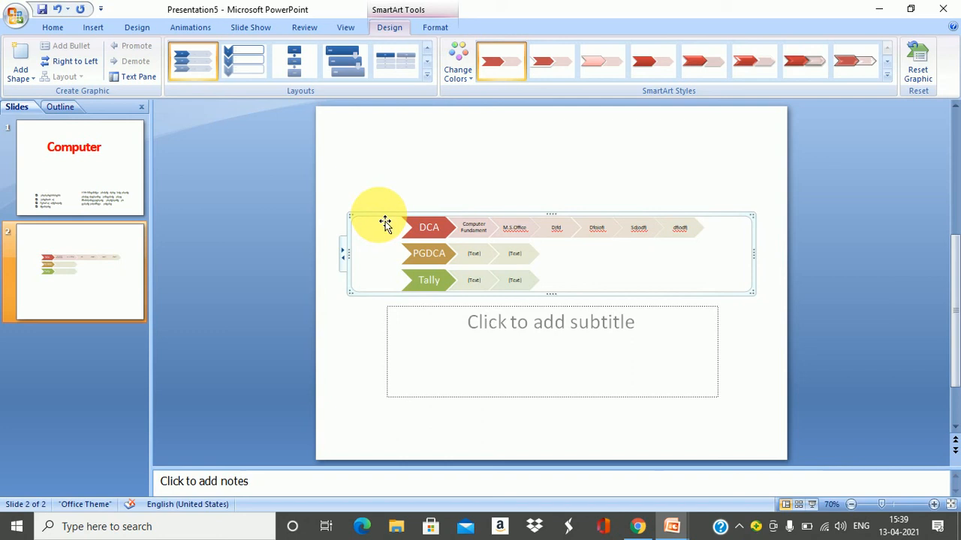
Delete the chevron SmartArt graphic from slide 2.
key(Delete)
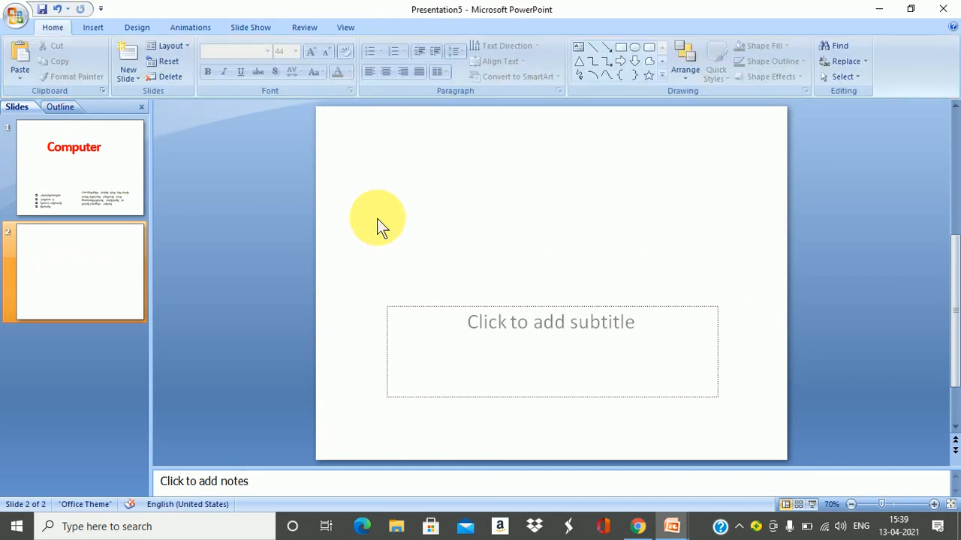
click(93, 28)
click(51, 27)
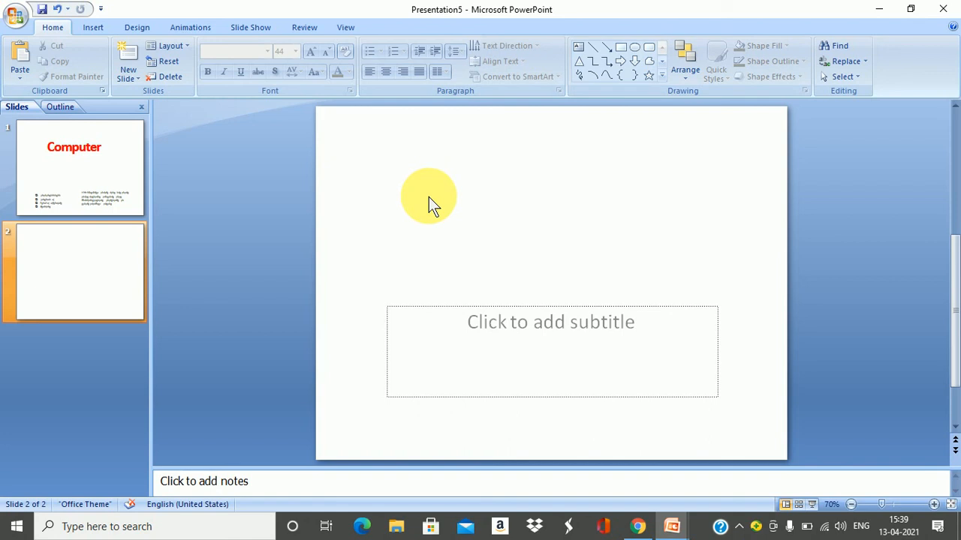
Draw a rectangle about 4.76 cm wide and 2.98 cm high in the upper-left area of slide 2.
click(662, 76)
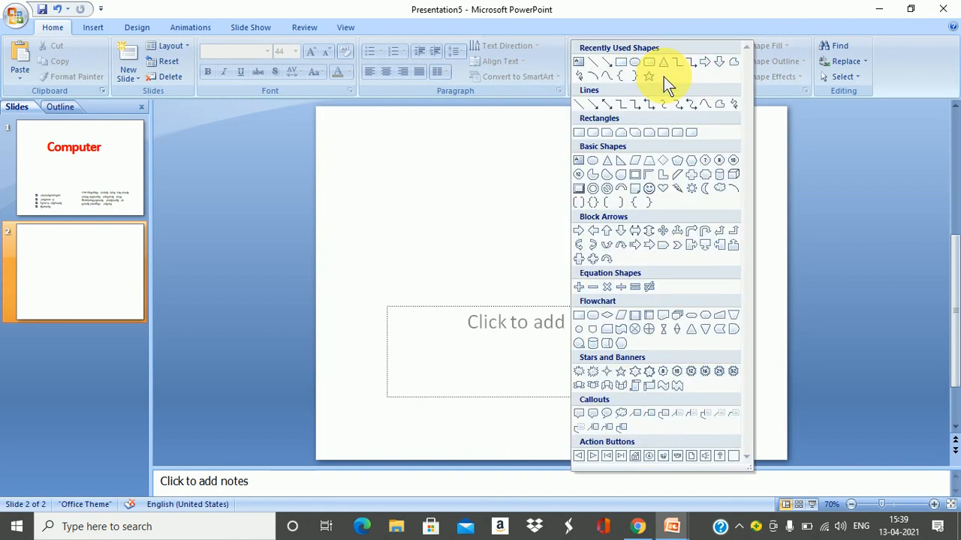
click(621, 62)
mouse_move(404, 174)
mouse_down()
mouse_move(457, 217)
mouse_move(487, 216)
mouse_move(417, 208)
mouse_up()
click(404, 189)
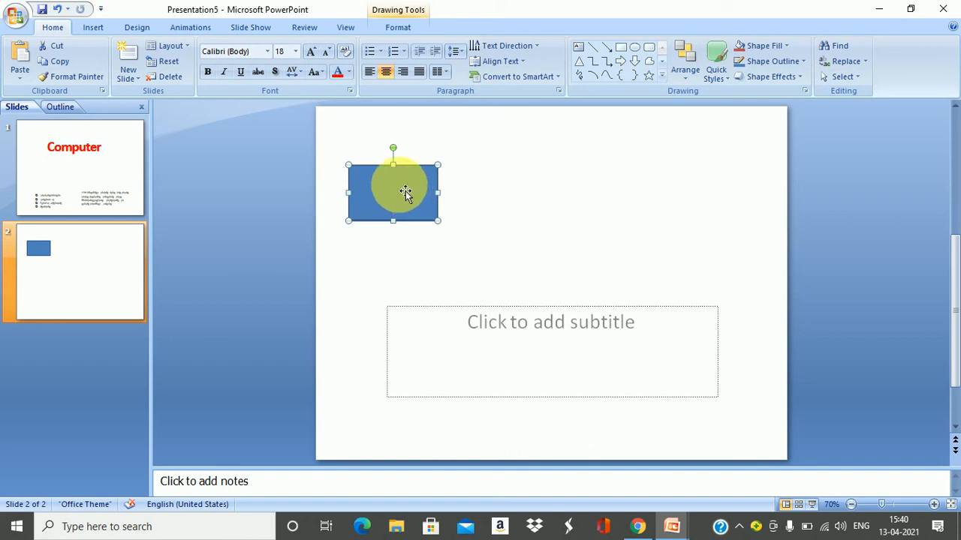
Enter the text "gjogjdojojg" inside the rectangle and deselect it.
click(395, 27)
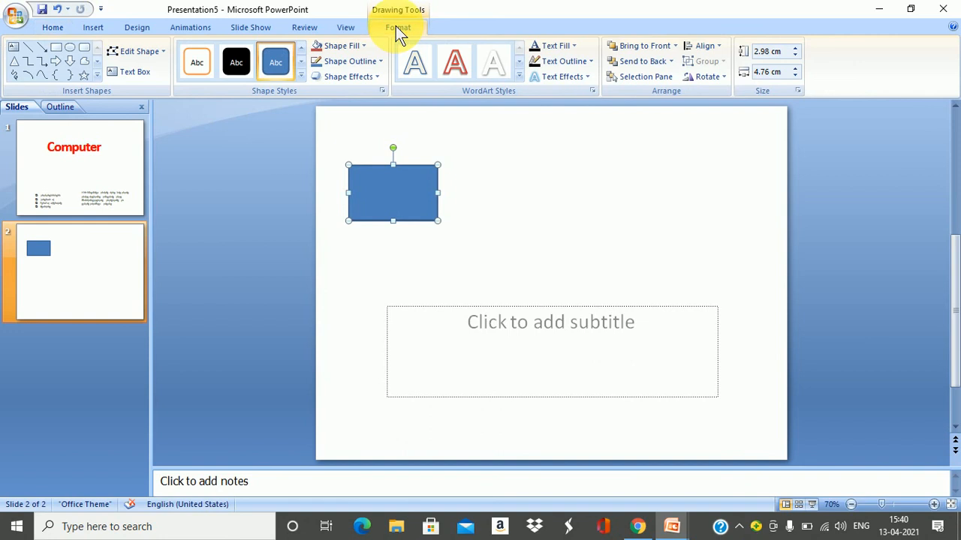
click(141, 73)
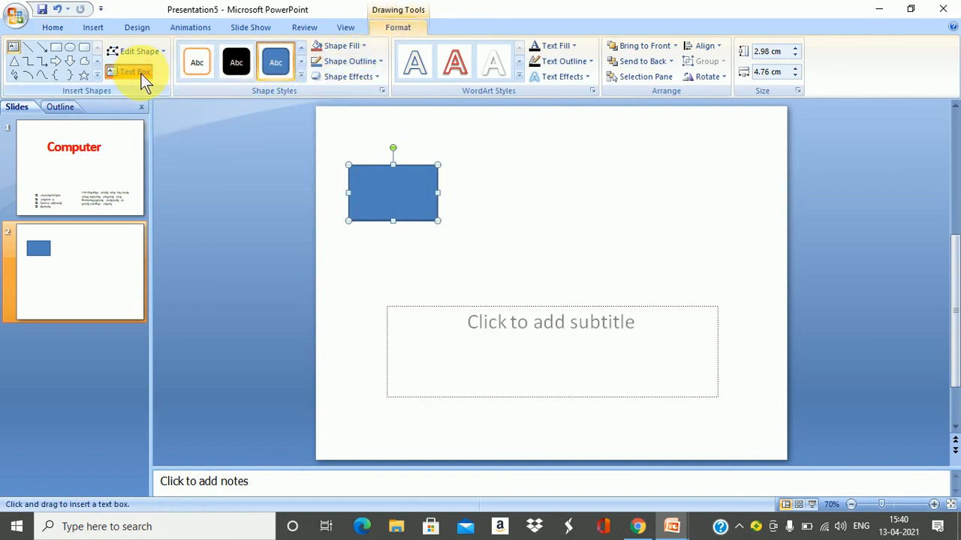
text(gjogjdojojg)
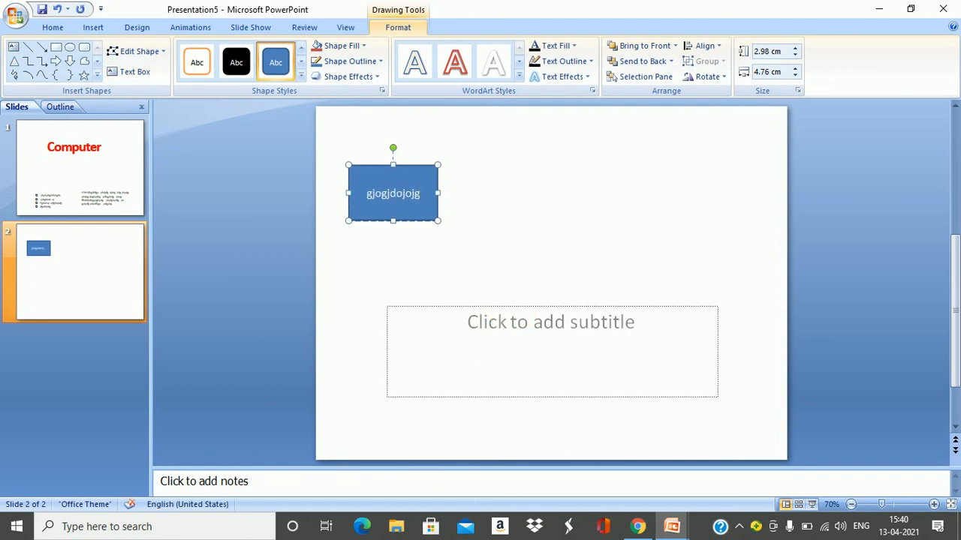
click(582, 175)
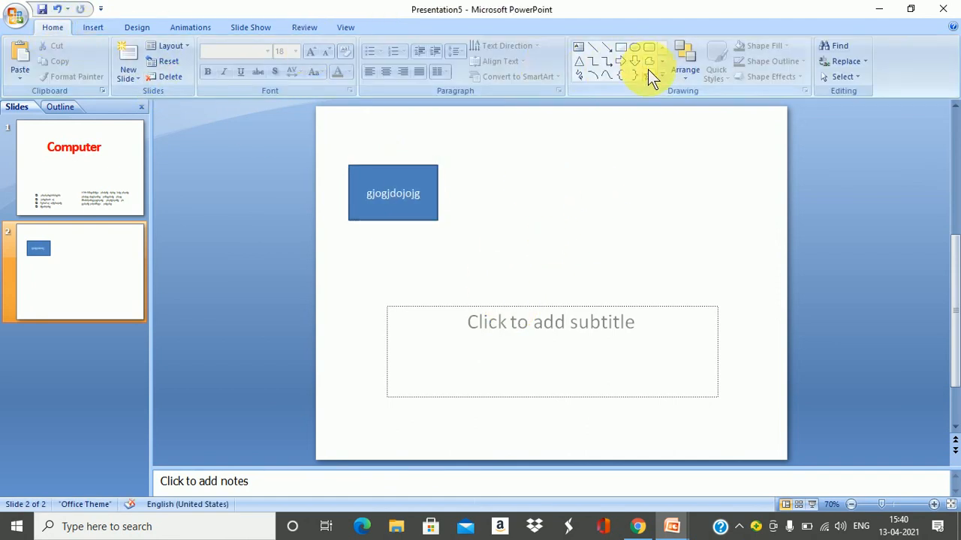
Draw an oval about 4.76 cm wide and 3.77 cm high to the right of the rectangle.
click(635, 48)
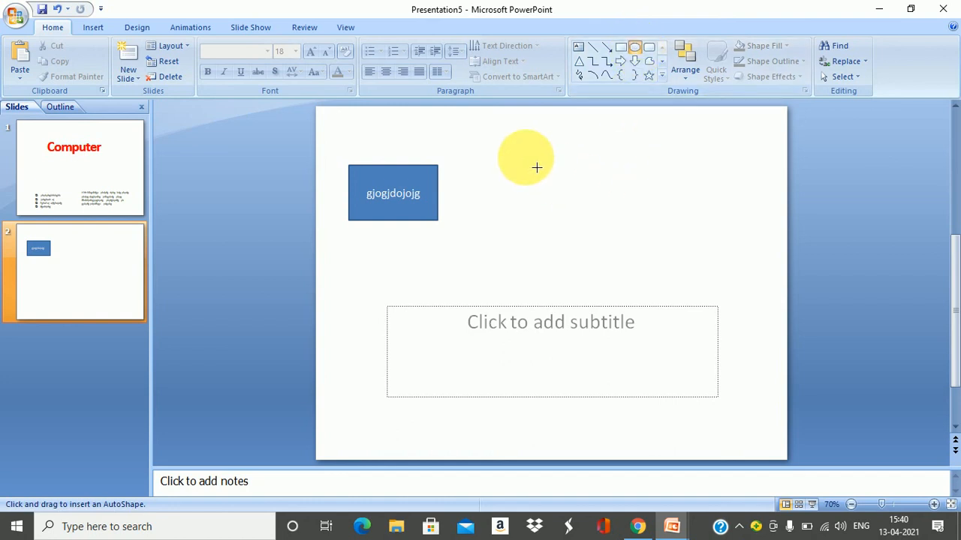
mouse_move(536, 165)
mouse_down()
mouse_move(573, 217)
mouse_move(625, 229)
mouse_move(626, 240)
mouse_move(609, 230)
mouse_up()
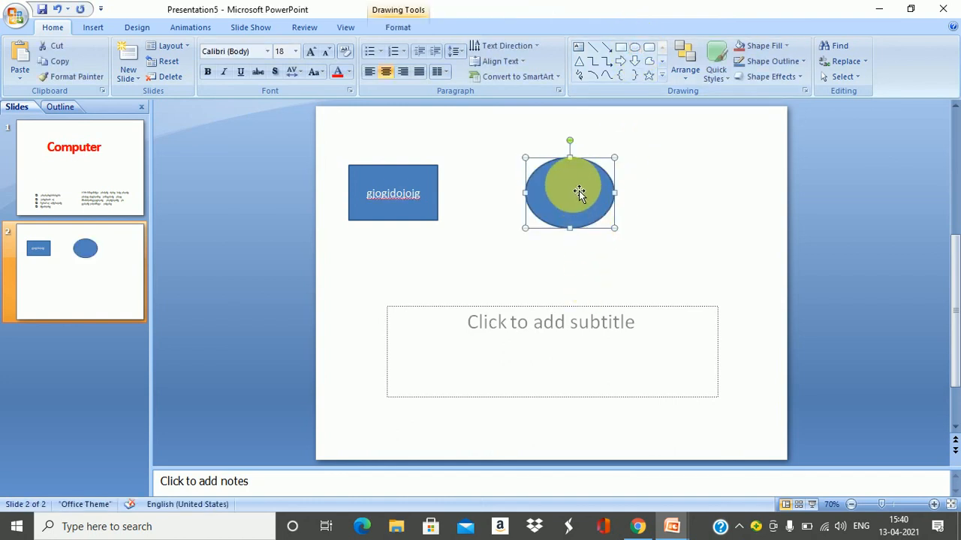
click(396, 30)
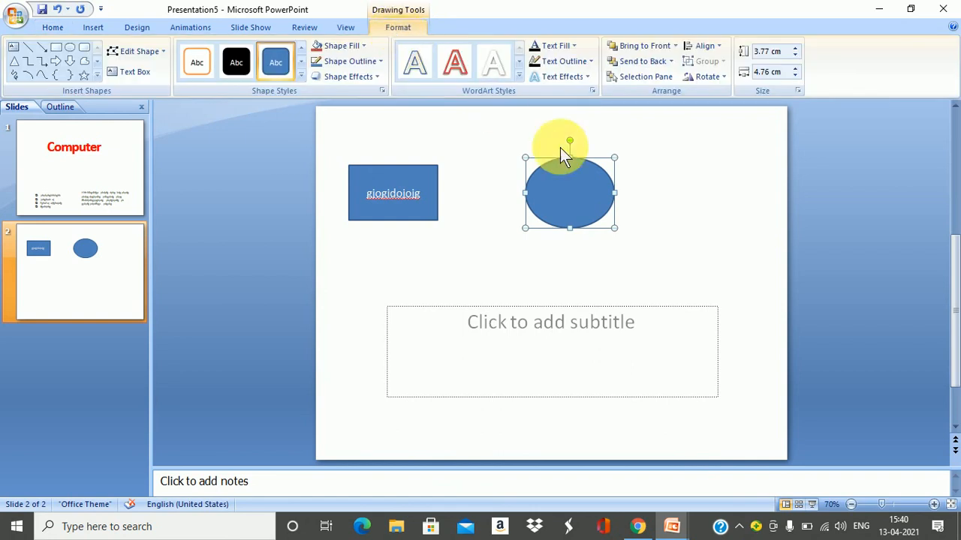
Add the text "hpfop" inside the oval.
right_click(574, 189)
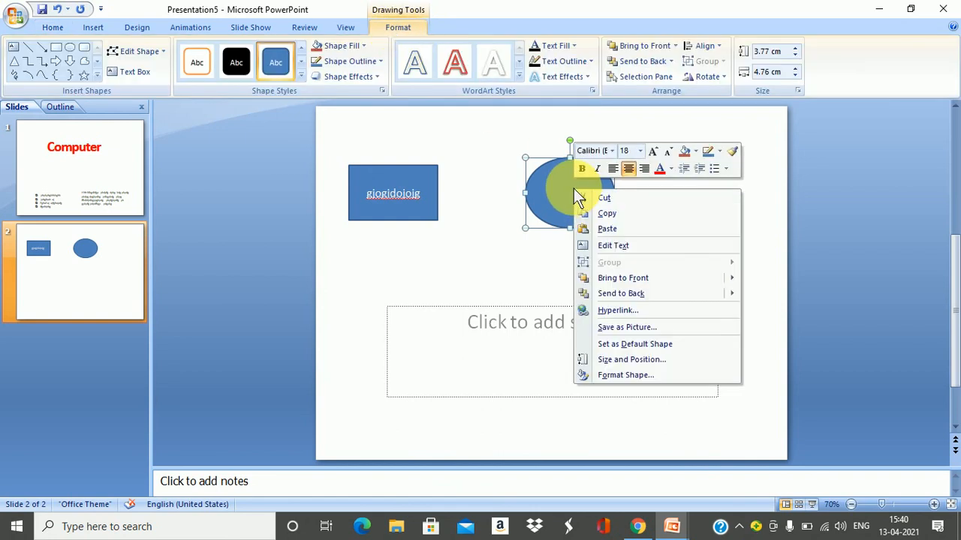
click(614, 250)
text(hpfop)
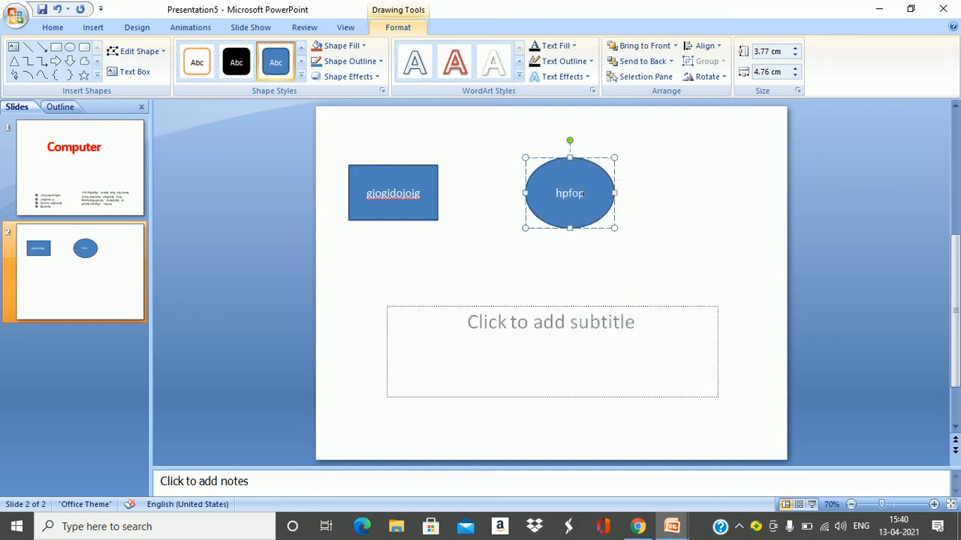
Append "phkfhp" to the oval's text and move the oval so it overlaps the right part of the rectangle.
text(phkfhp)
click(640, 262)
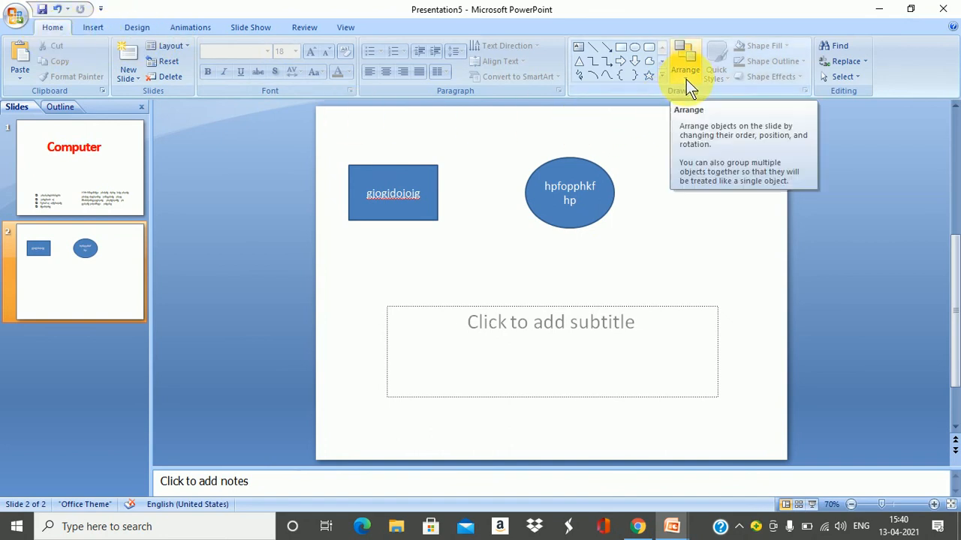
drag(602, 203, 466, 233)
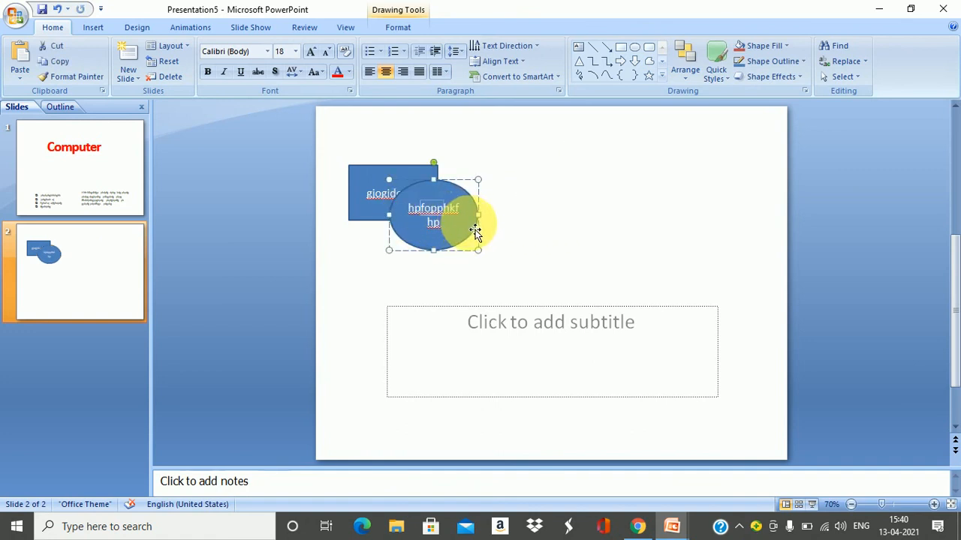
drag(452, 215, 434, 207)
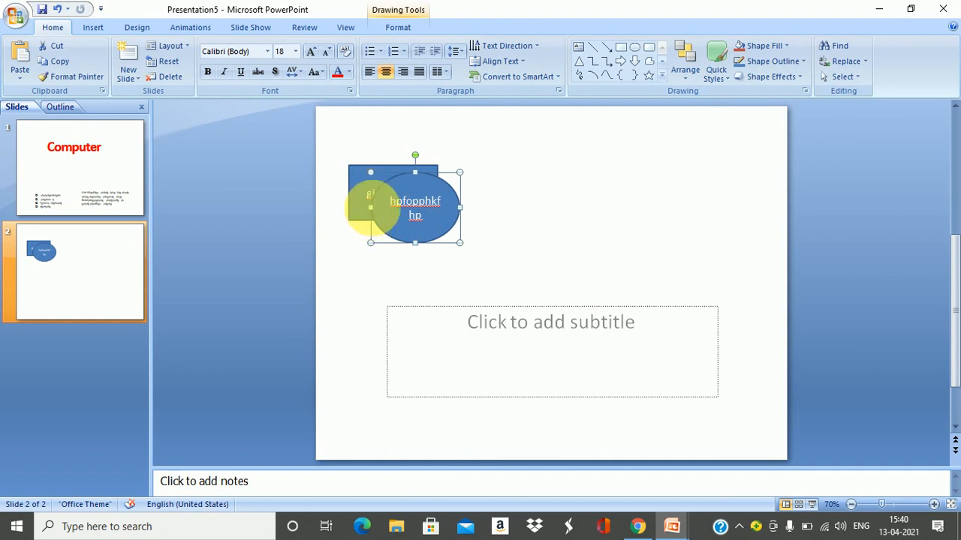
click(555, 223)
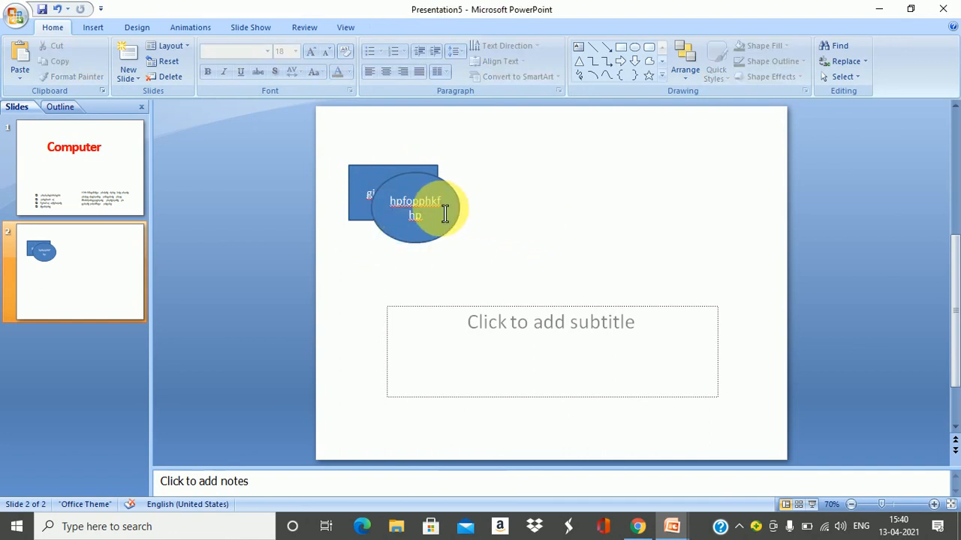
click(456, 204)
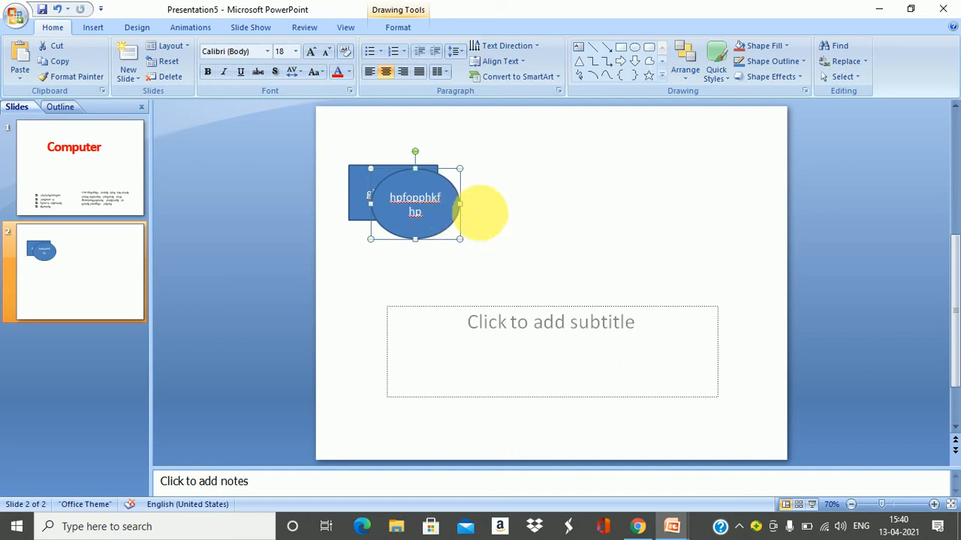
Send the oval to the back, behind the rectangle, and deselect it.
click(689, 75)
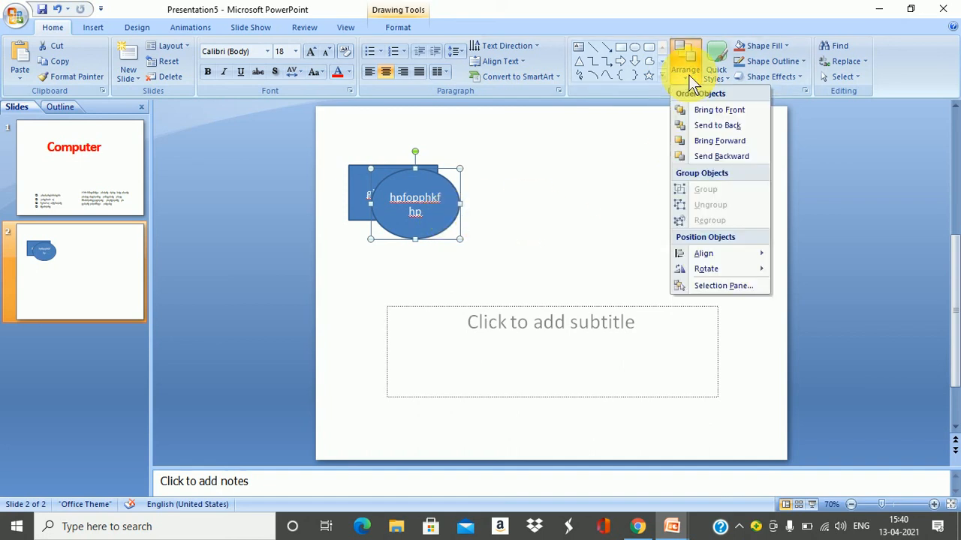
click(711, 127)
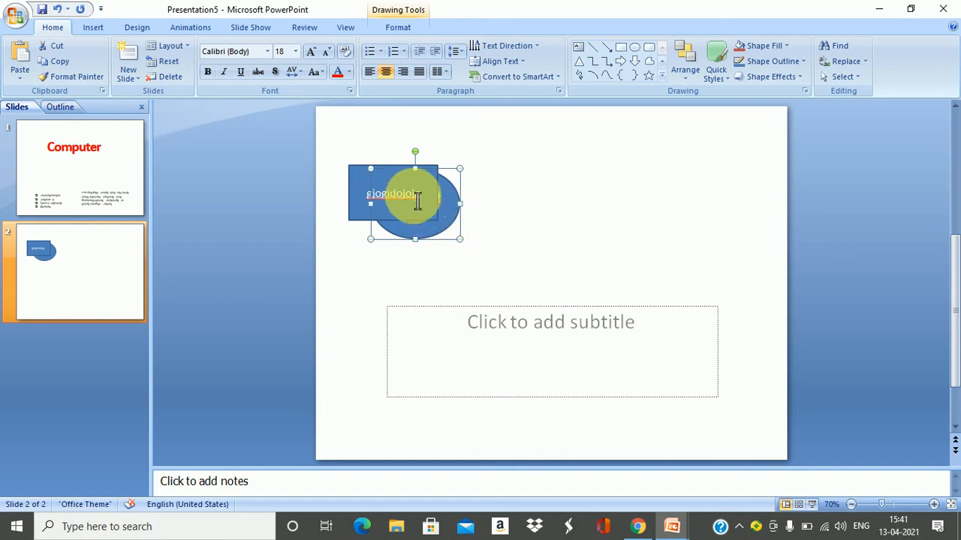
click(425, 300)
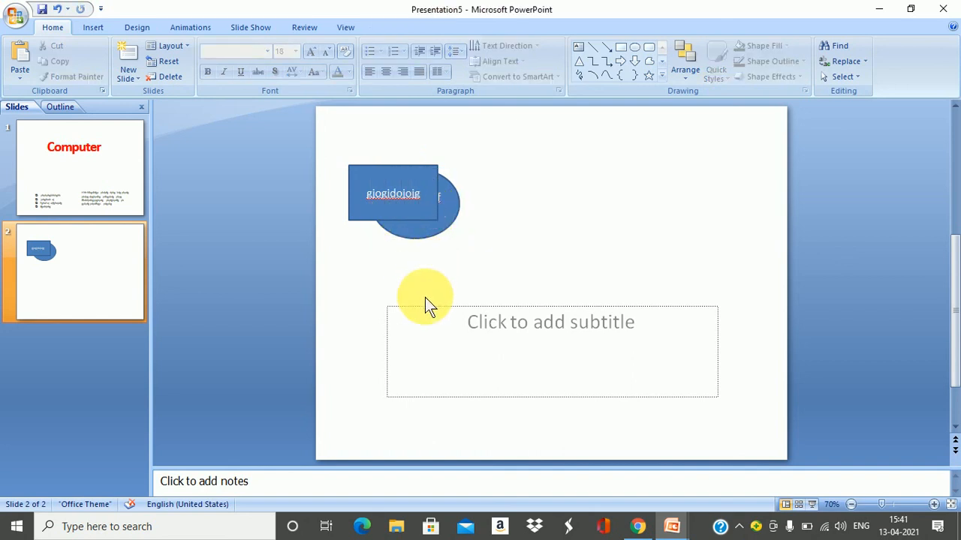
Send the rectangle to the back, behind the oval.
click(432, 216)
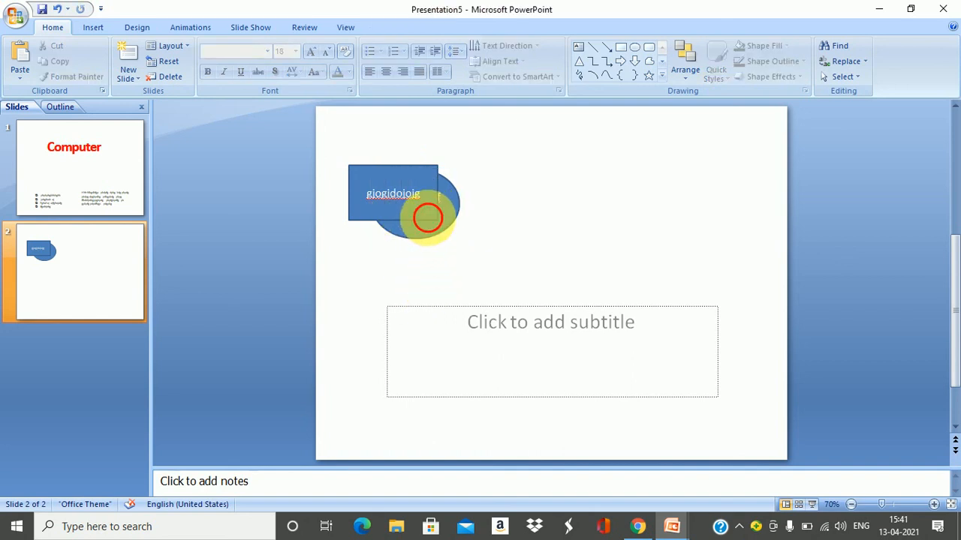
click(692, 74)
click(716, 127)
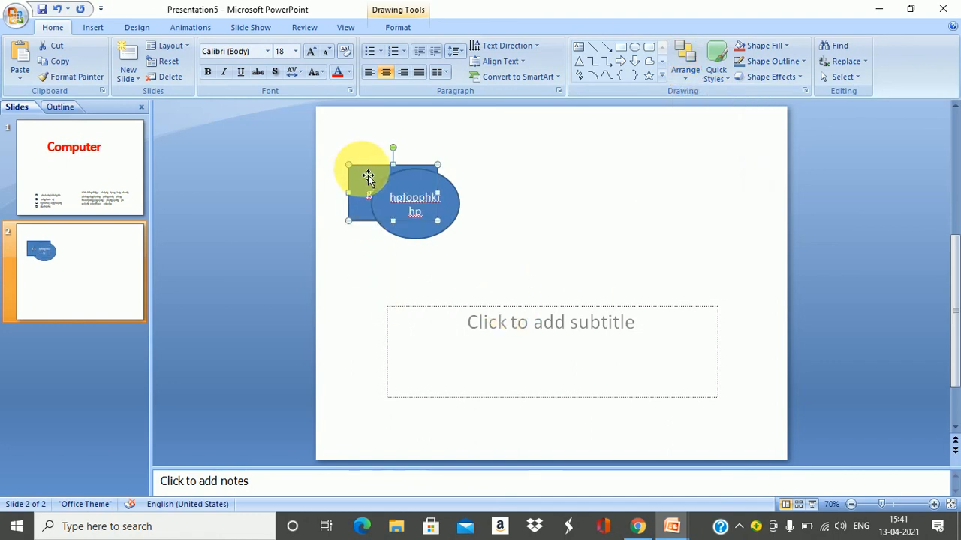
Bring the rectangle to the front and apply the light green gradient quick style with dark text to it.
click(689, 74)
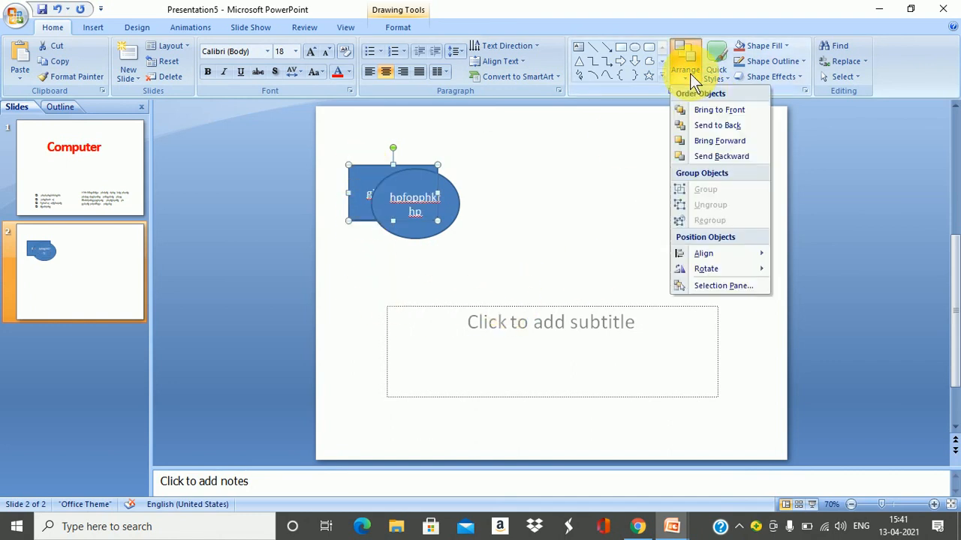
click(716, 111)
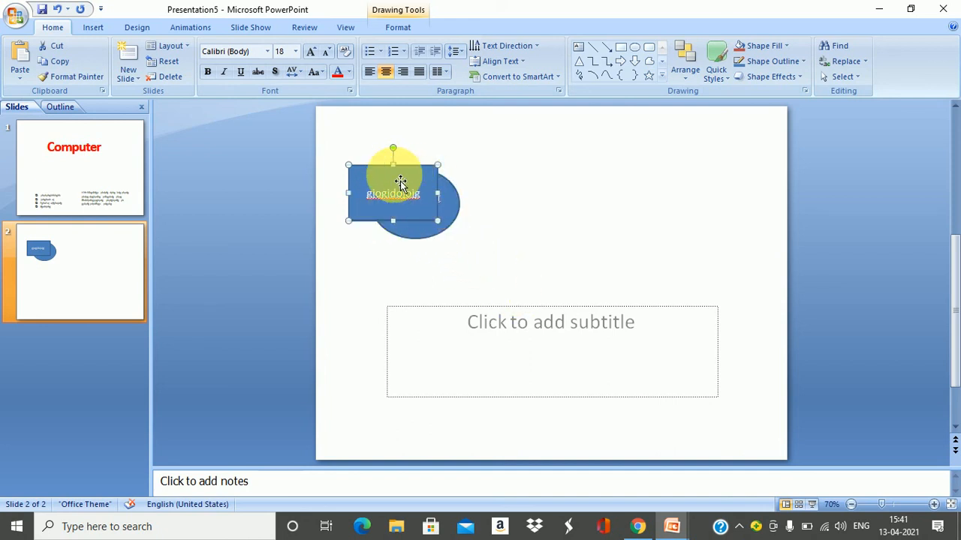
click(720, 78)
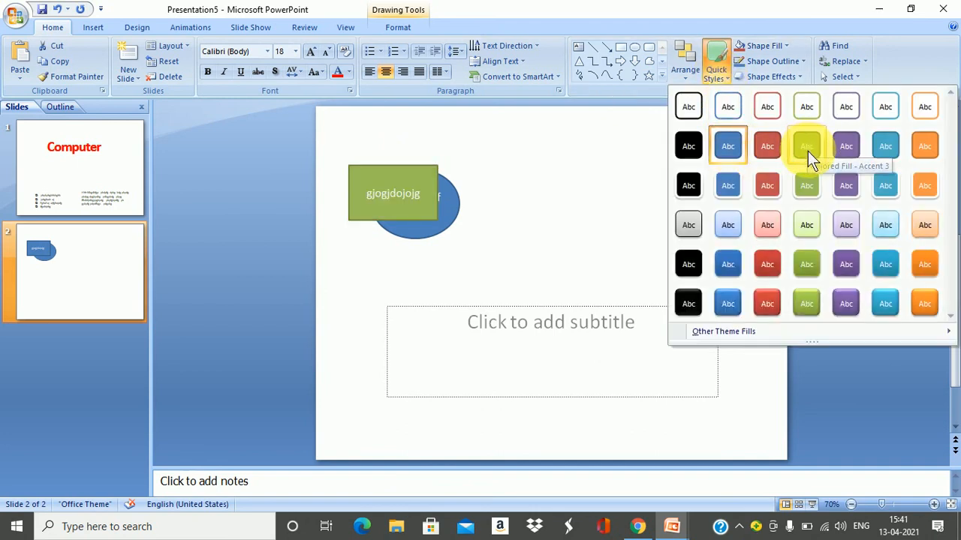
click(806, 225)
click(625, 319)
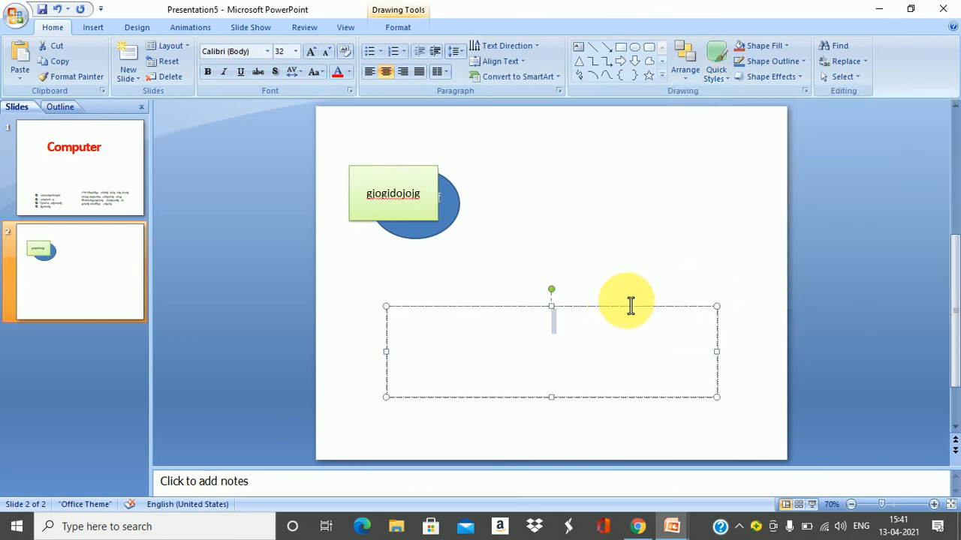
Select the "Computer" title box on slide 1 and open the quick styles for it.
click(82, 144)
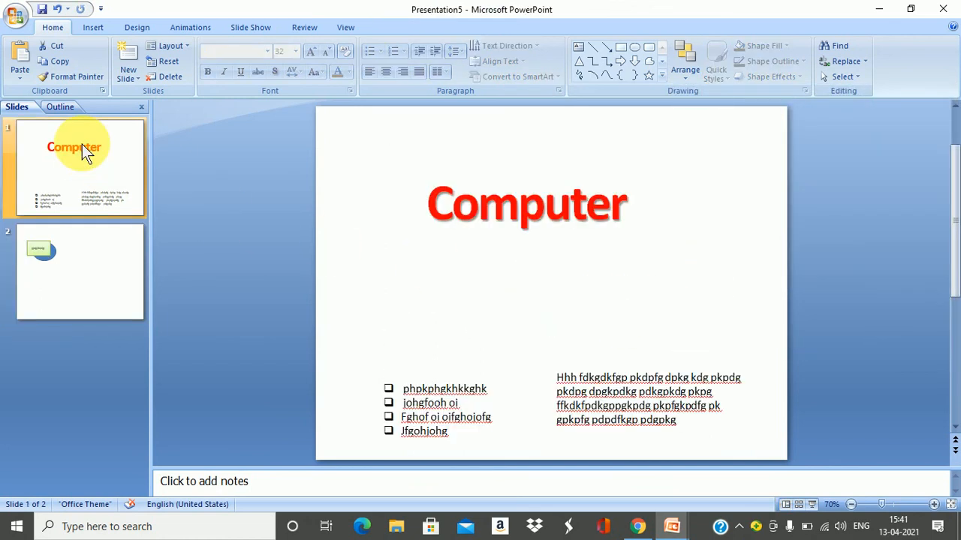
click(499, 192)
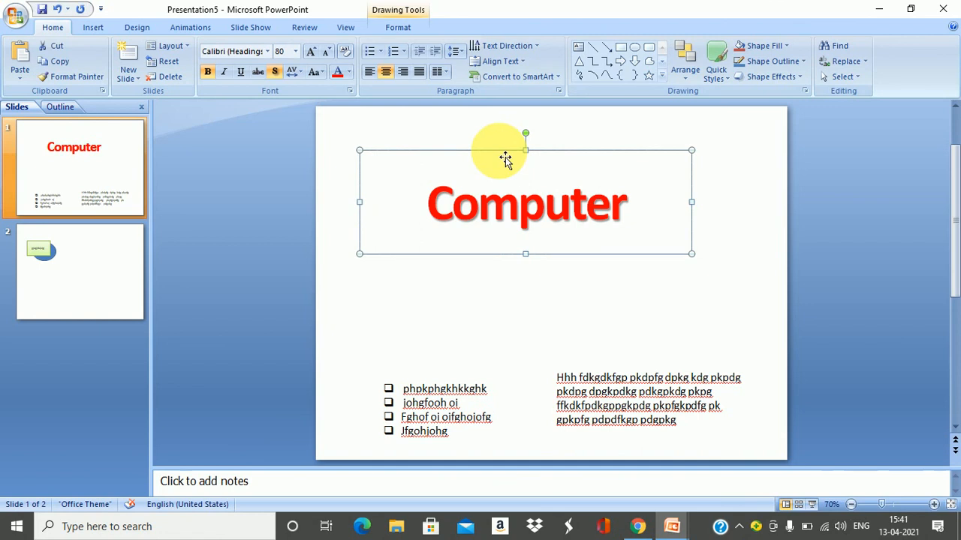
click(716, 61)
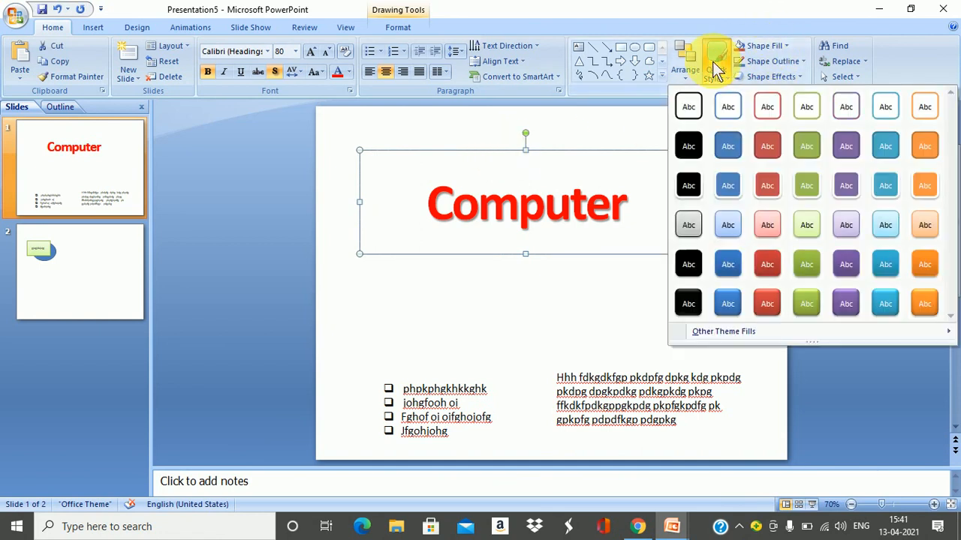